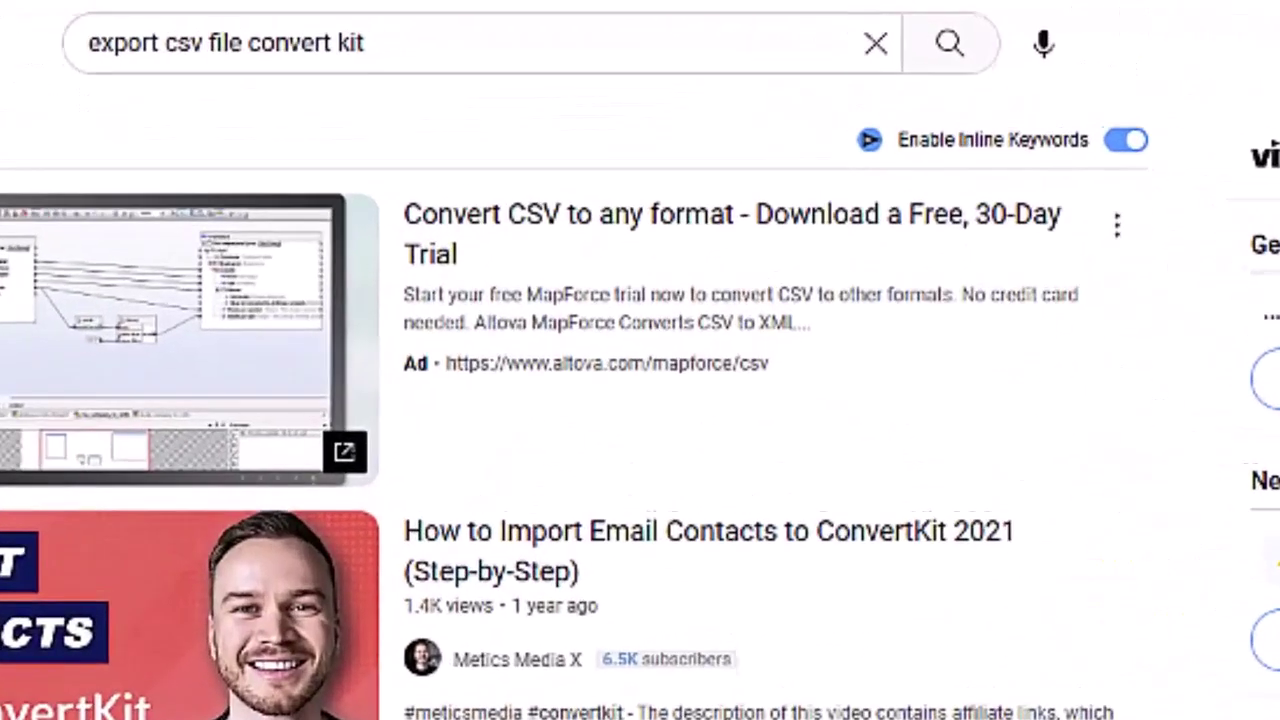
# Replace 'convert kit' with 'mailchimp' in the YouTube search and scroll through the results
pyautogui.click(71, 44)
pyautogui.moveTo(71, 44); pyautogui.dragTo(234, 43)
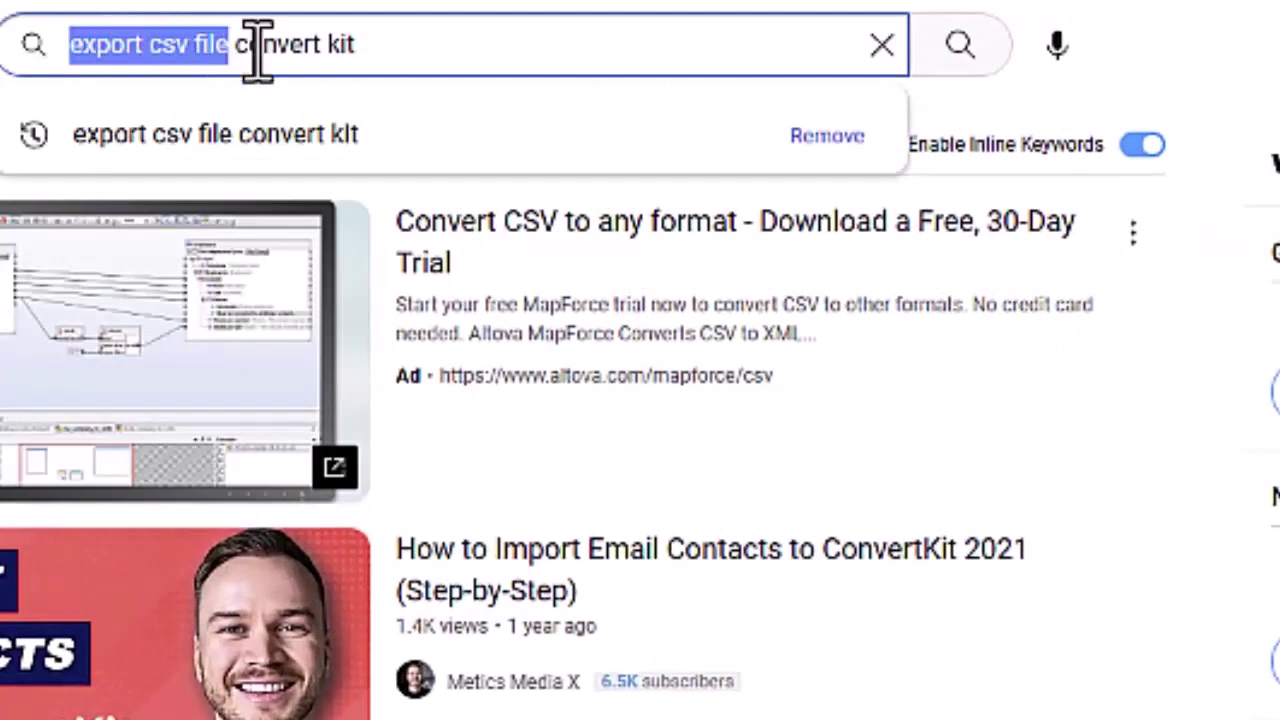
pyautogui.moveTo(366, 46); pyautogui.dragTo(235, 46)
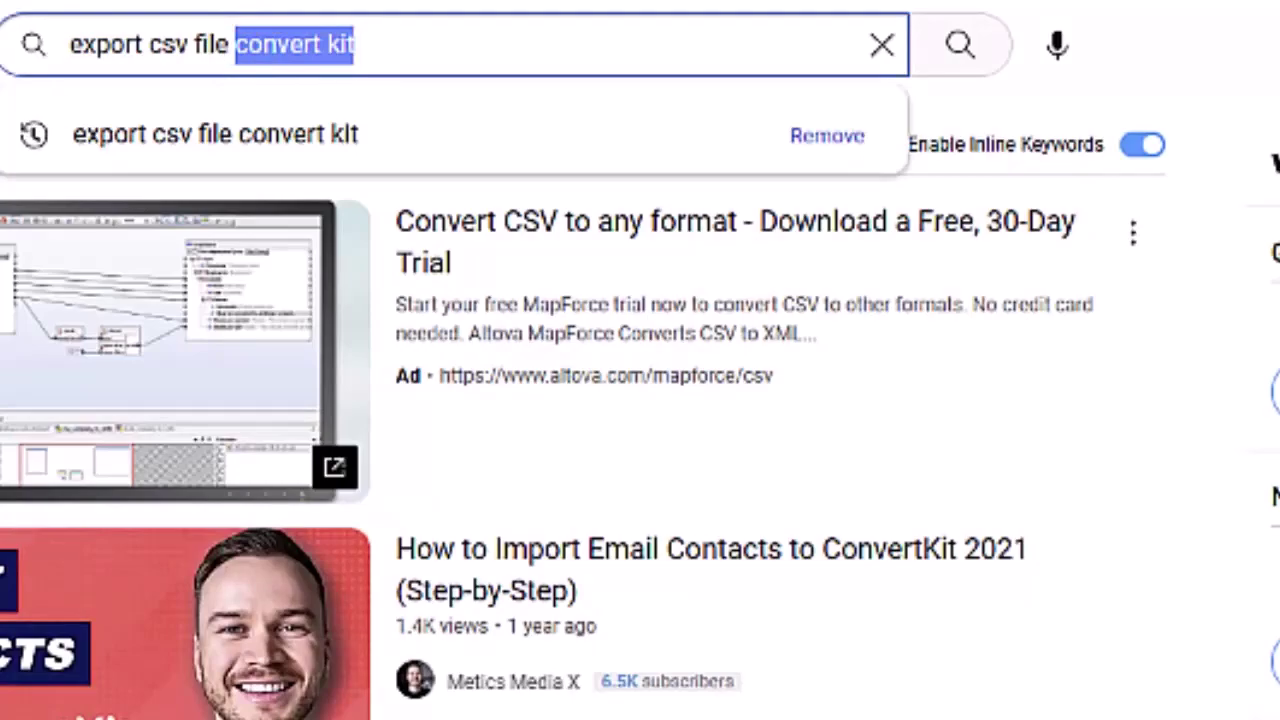
pyautogui.write('mailchimp')
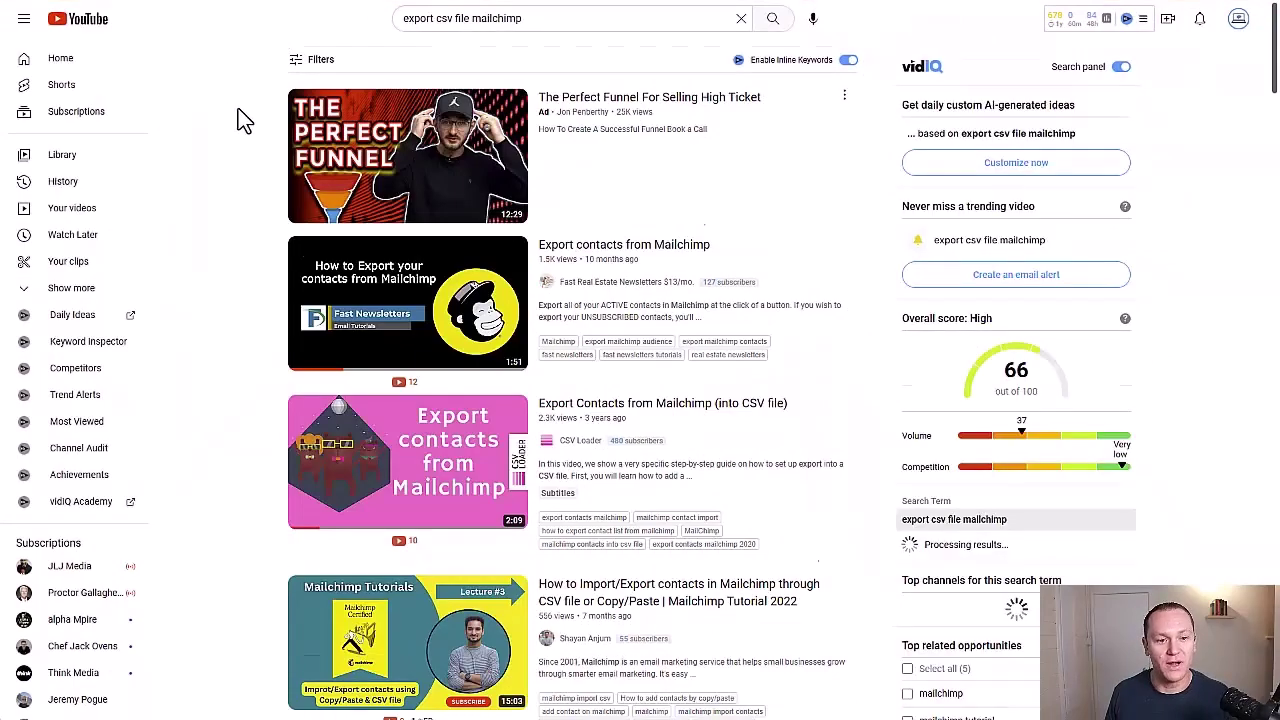
pyautogui.scroll(-3, 238, 110)
pyautogui.scroll(-3, 240, 120)
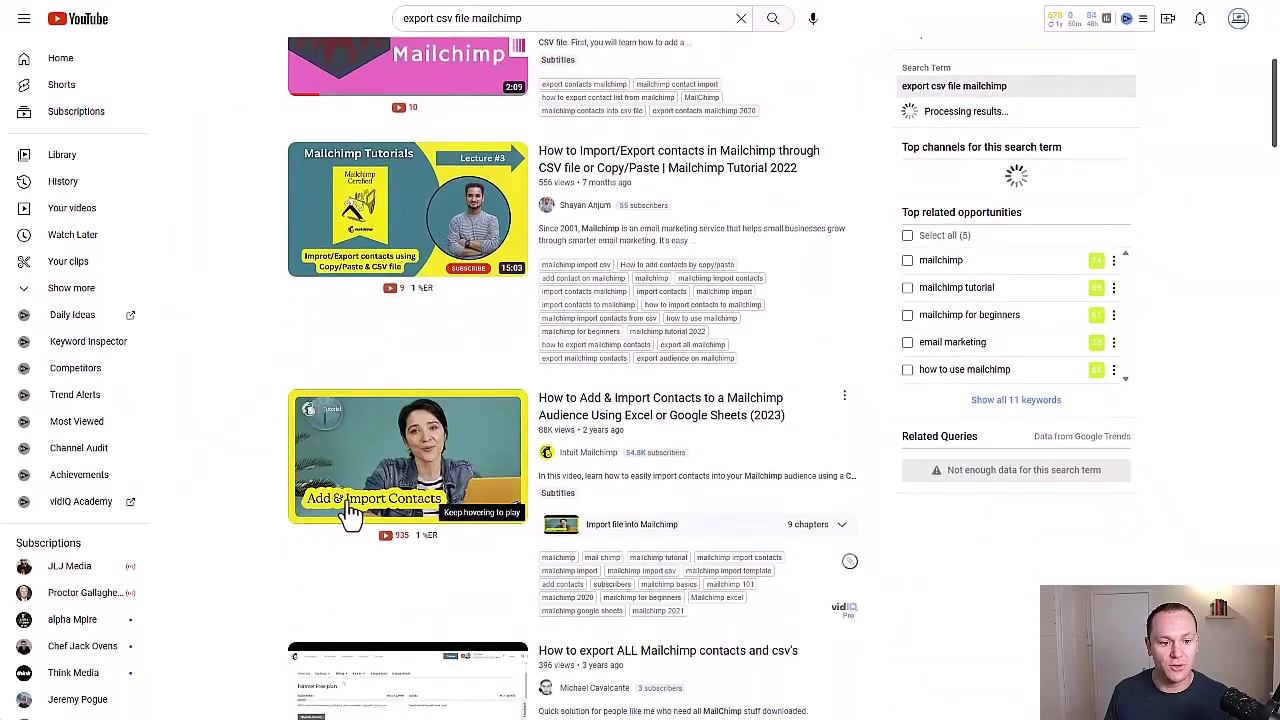
pyautogui.scroll(-1, 237, 420)
pyautogui.scroll(5, 235, 409)
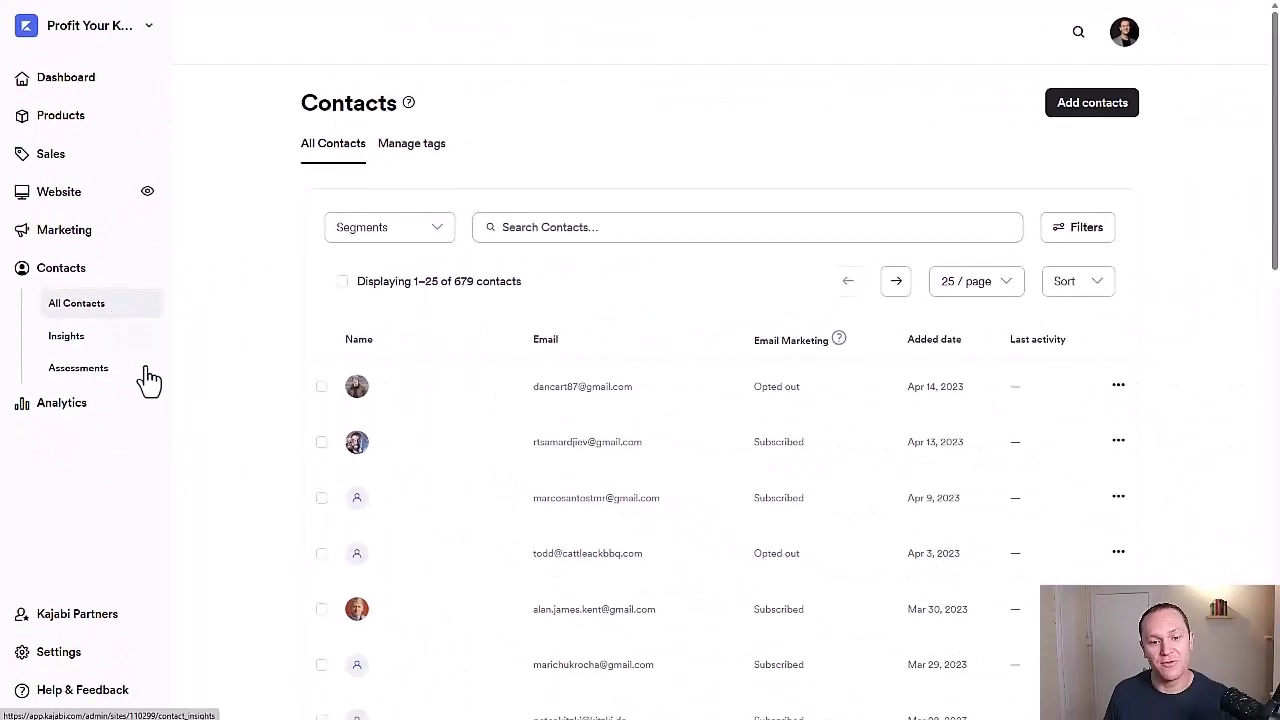
# Show the Add contacts options, Import CSV and Add Single Contact, on the Contacts page
pyautogui.scroll(-12, 745, 394)
pyautogui.scroll(12, 745, 394)
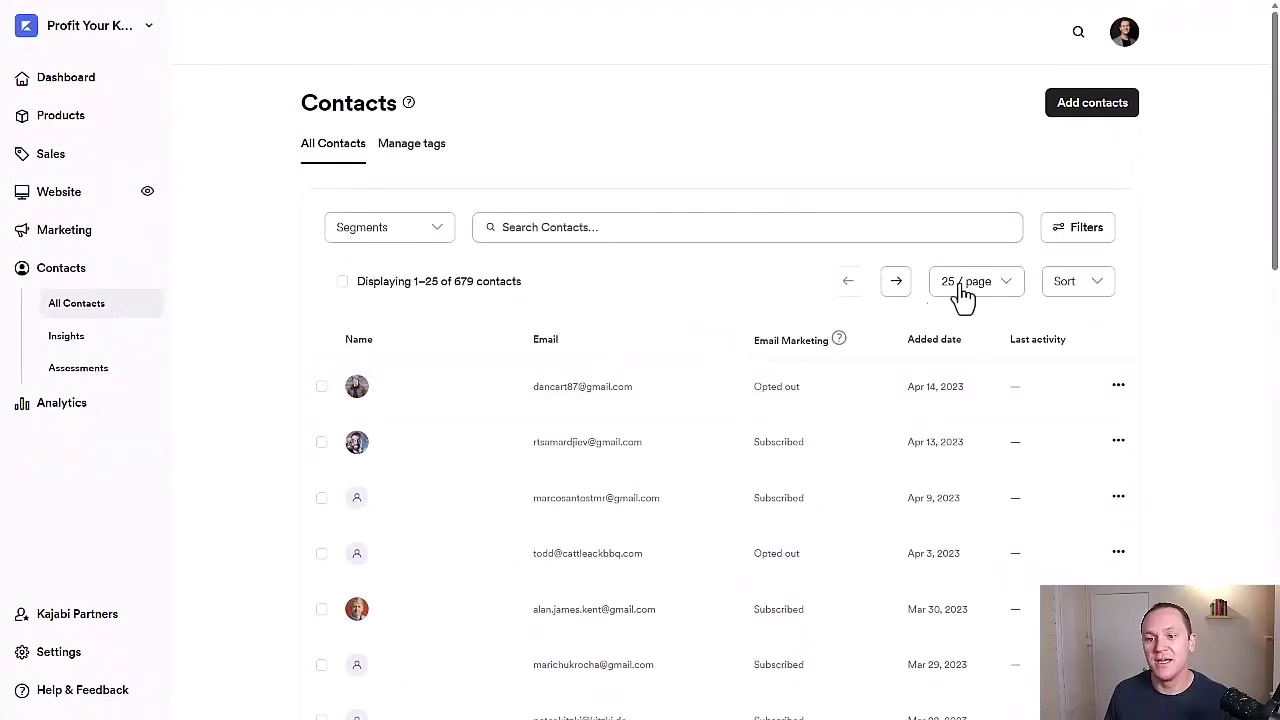
pyautogui.click(1084, 112)
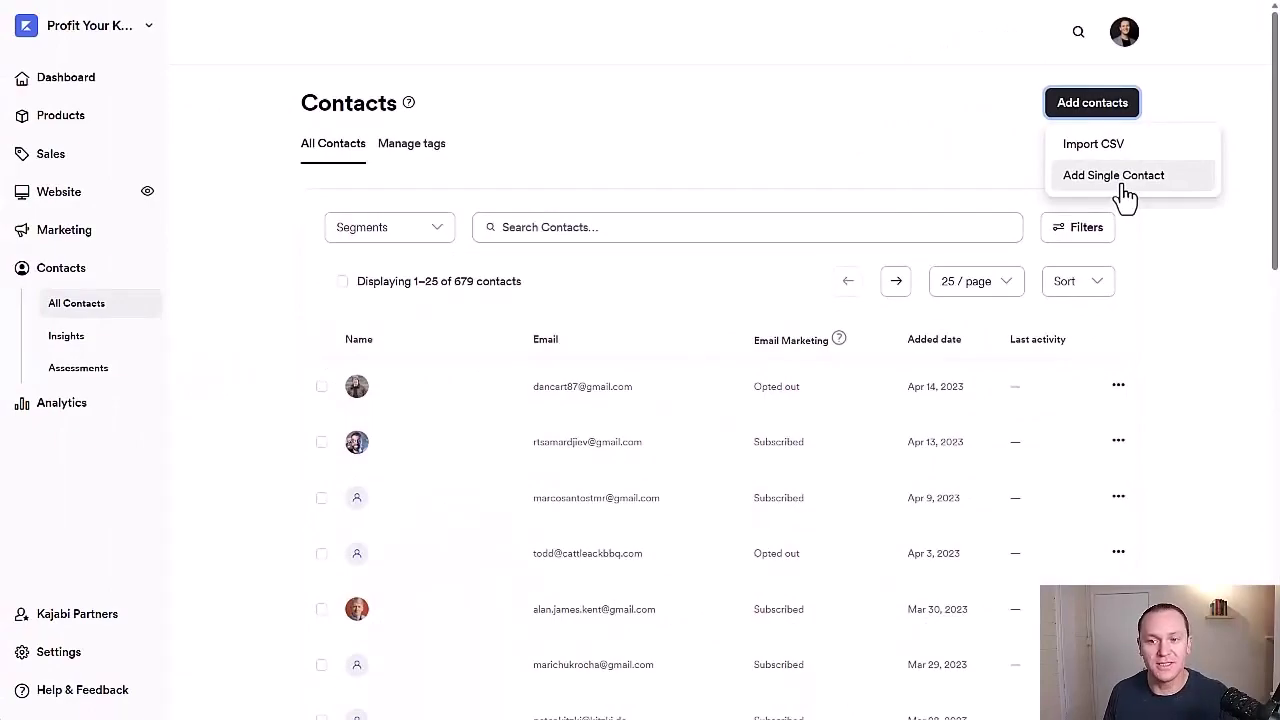
pyautogui.click(1122, 186)
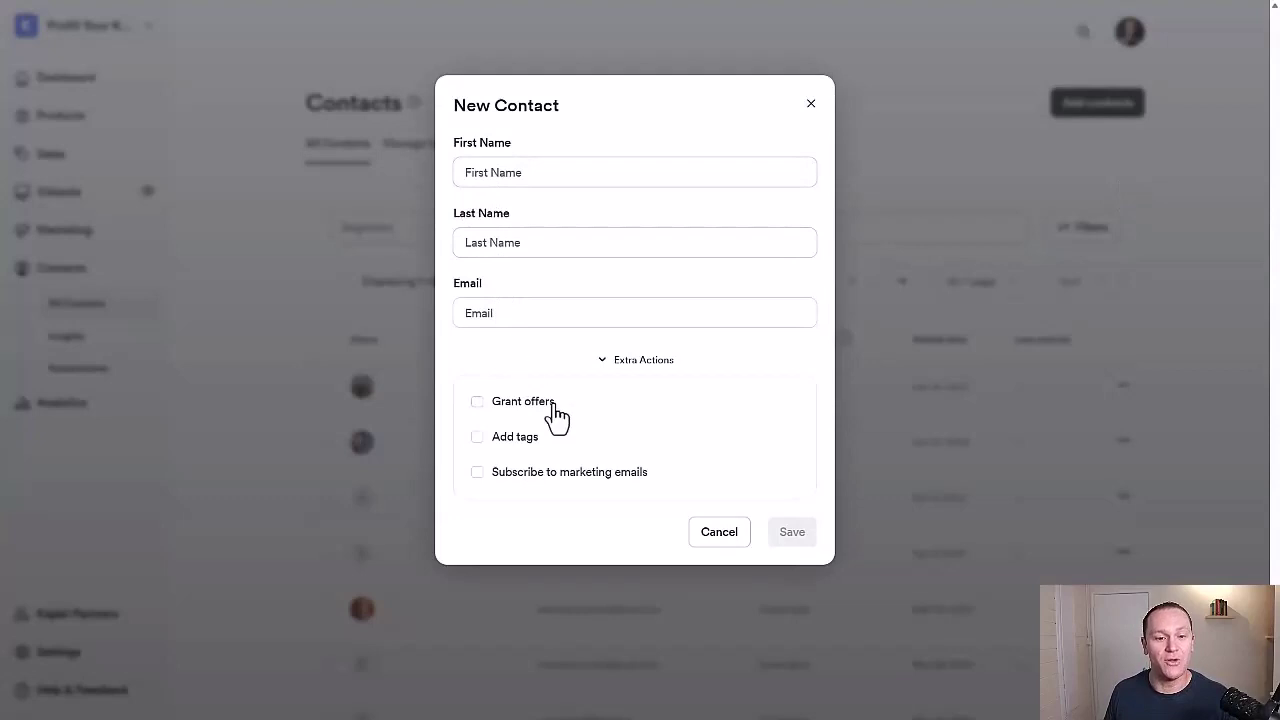
pyautogui.click(477, 402)
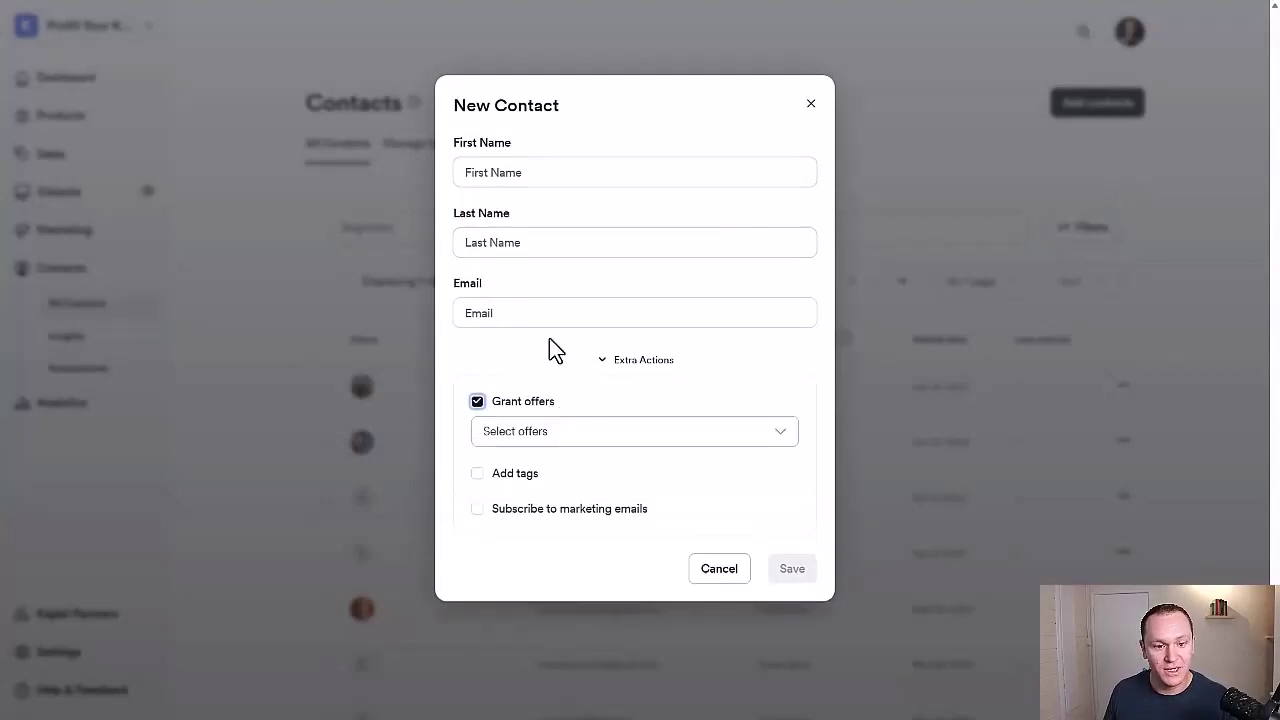
pyautogui.click(620, 434)
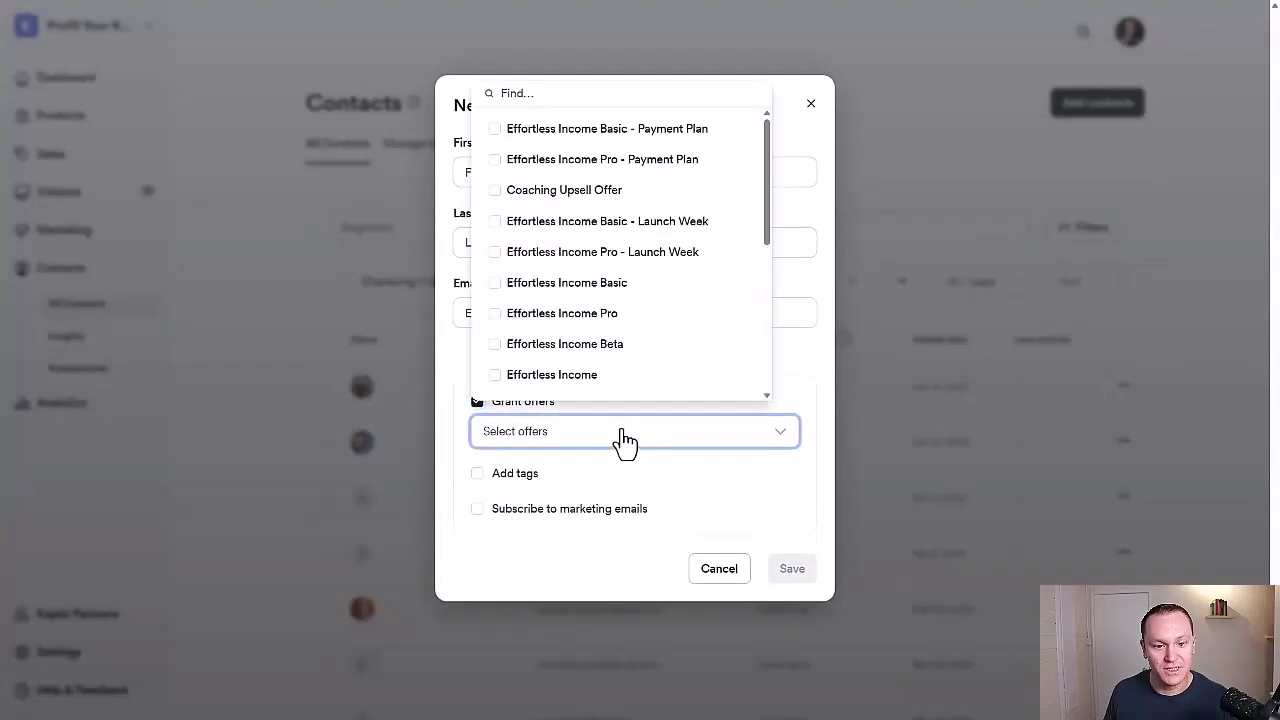
pyautogui.click(793, 350)
pyautogui.click(477, 473)
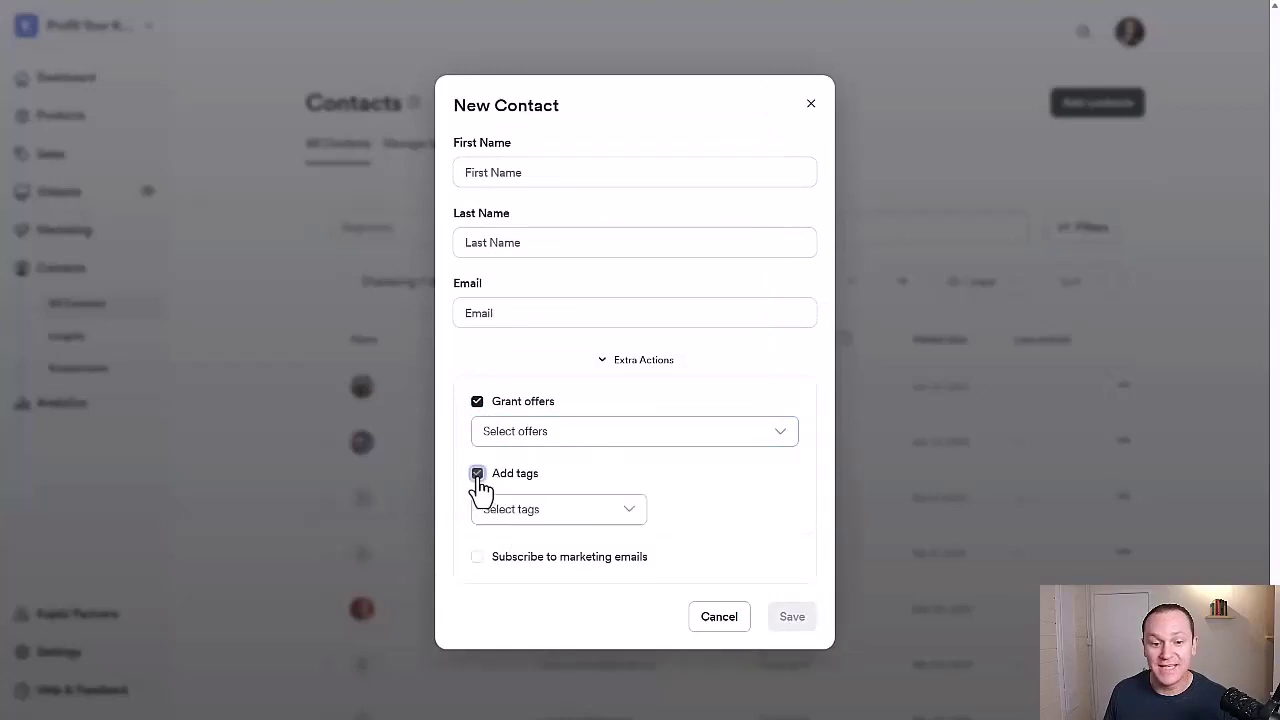
pyautogui.click(560, 512)
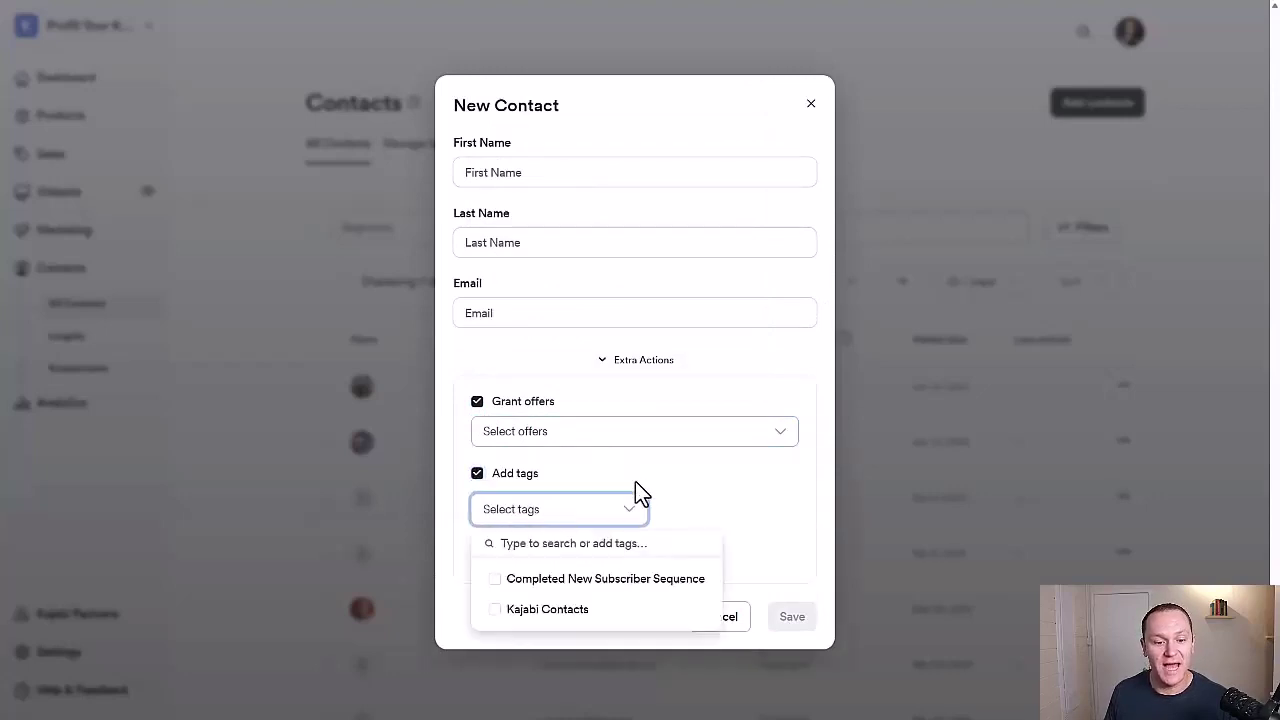
pyautogui.click(688, 487)
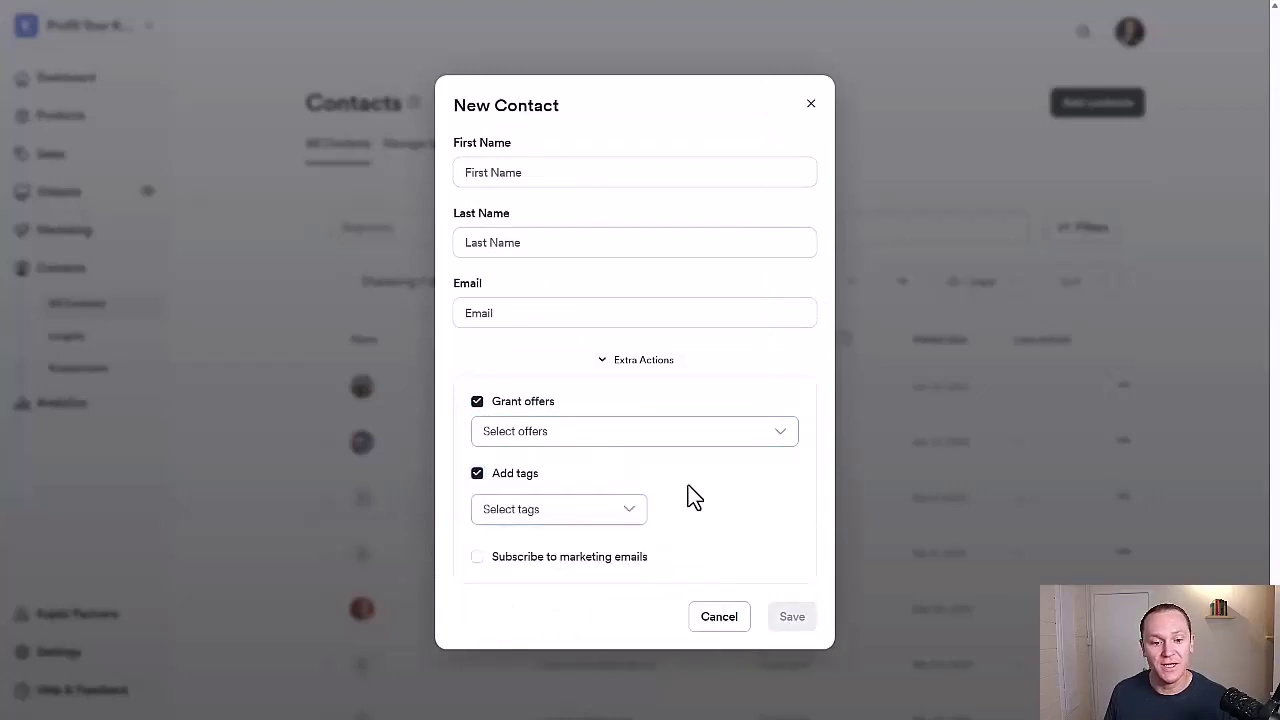
pyautogui.click(479, 568)
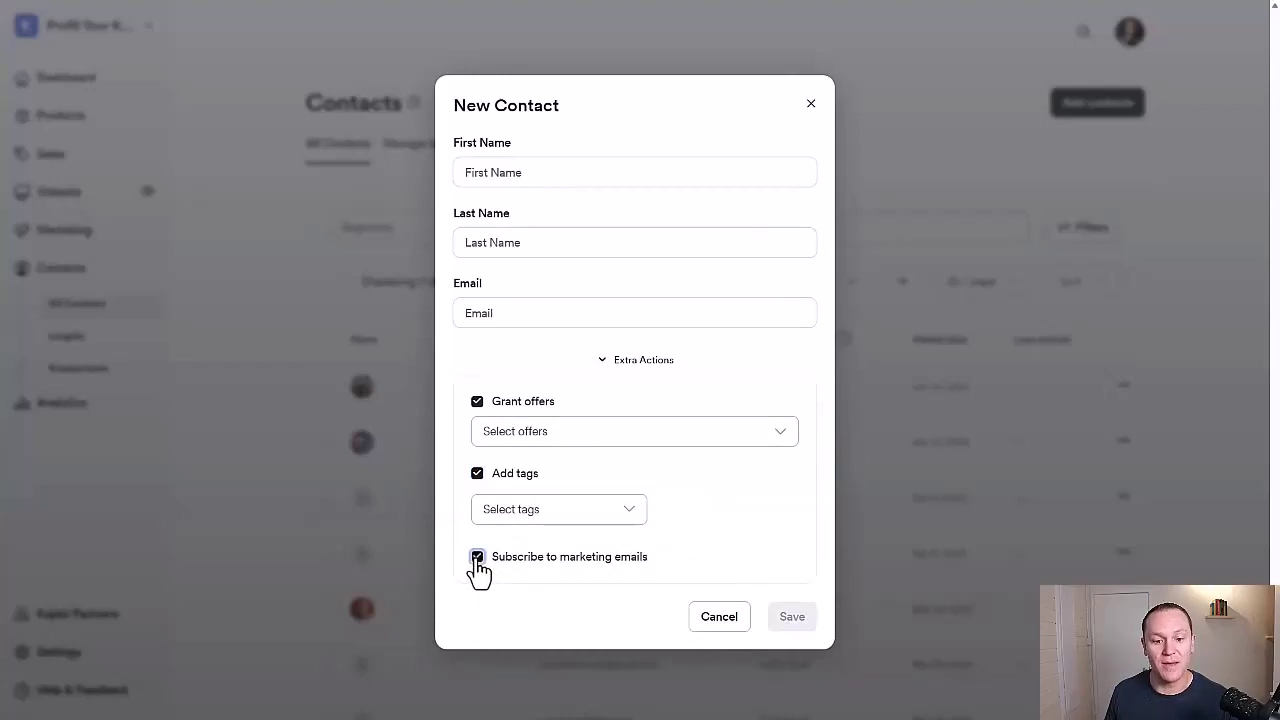
pyautogui.click(719, 617)
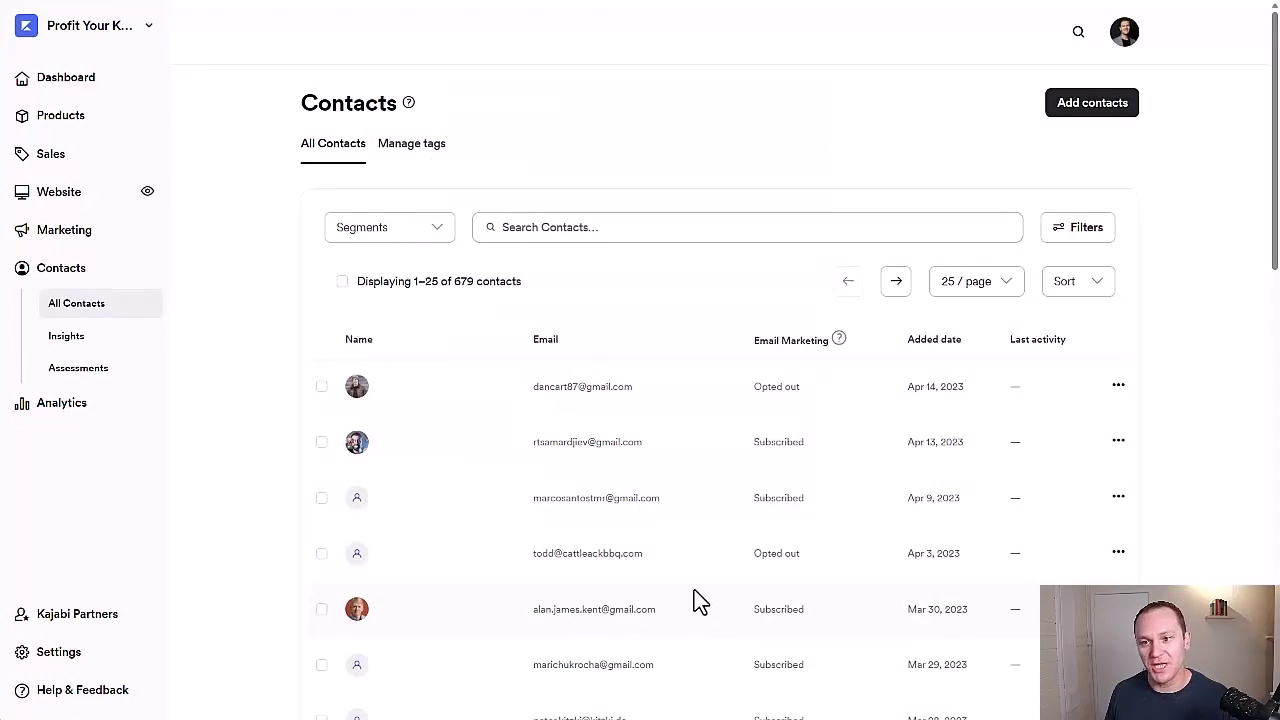
# Start a CSV import from Add contacts and choose the Upload File option
pyautogui.click(1092, 102)
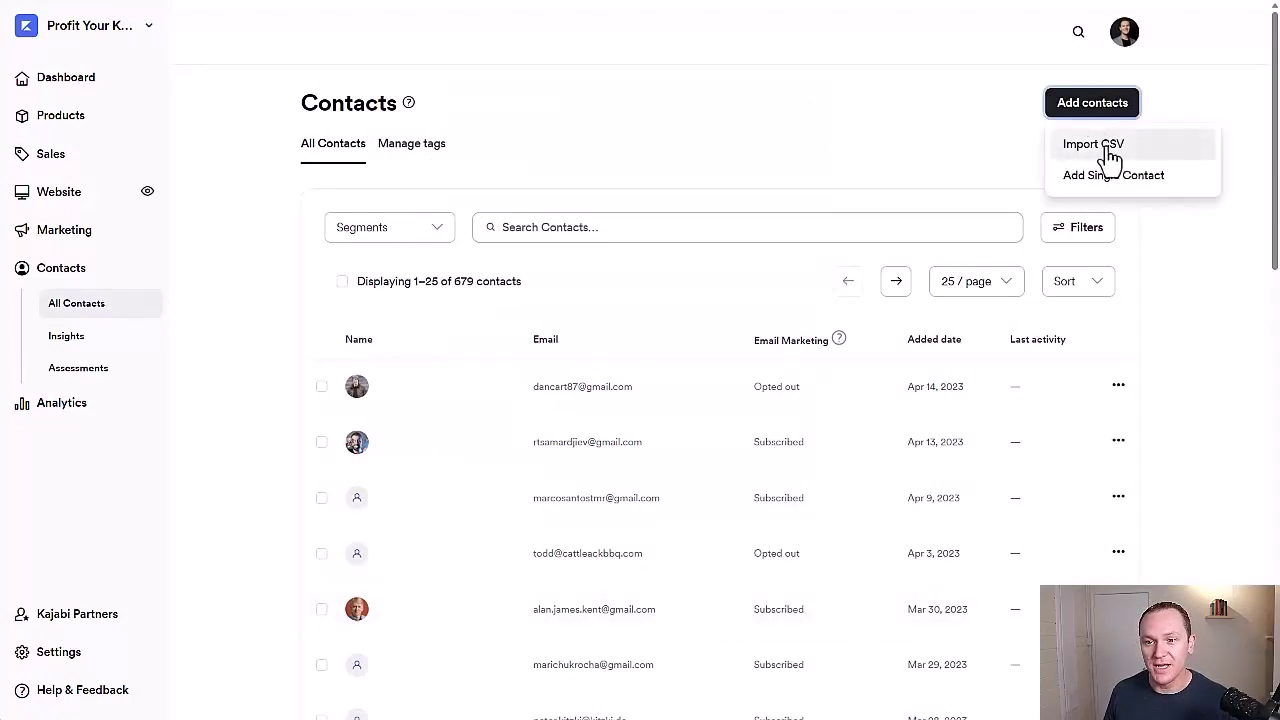
pyautogui.click(1093, 144)
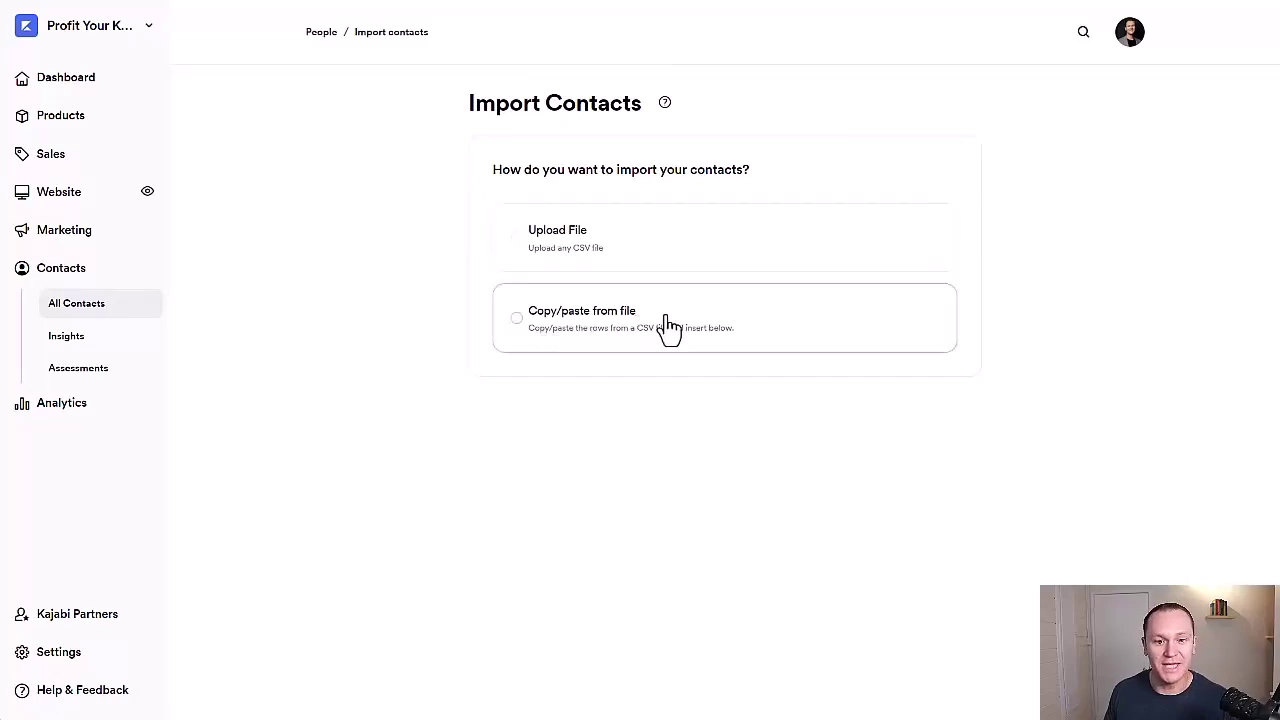
pyautogui.click(649, 259)
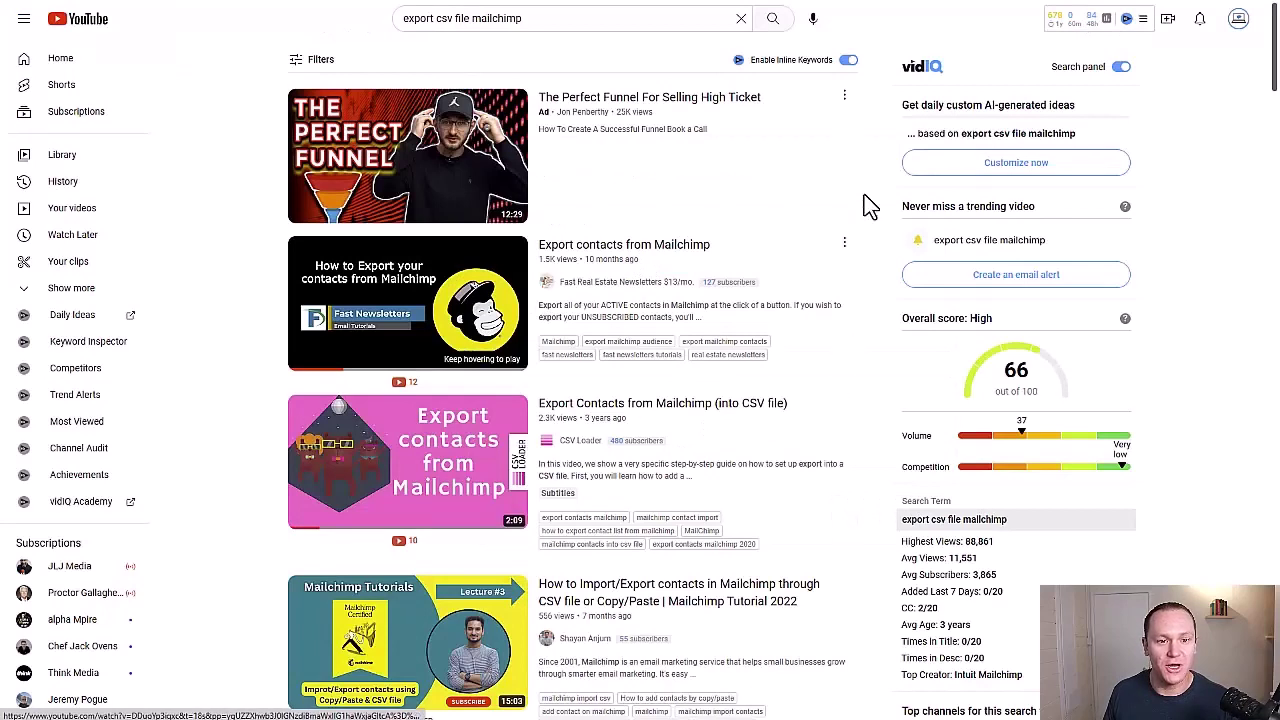
pyautogui.click(567, 24)
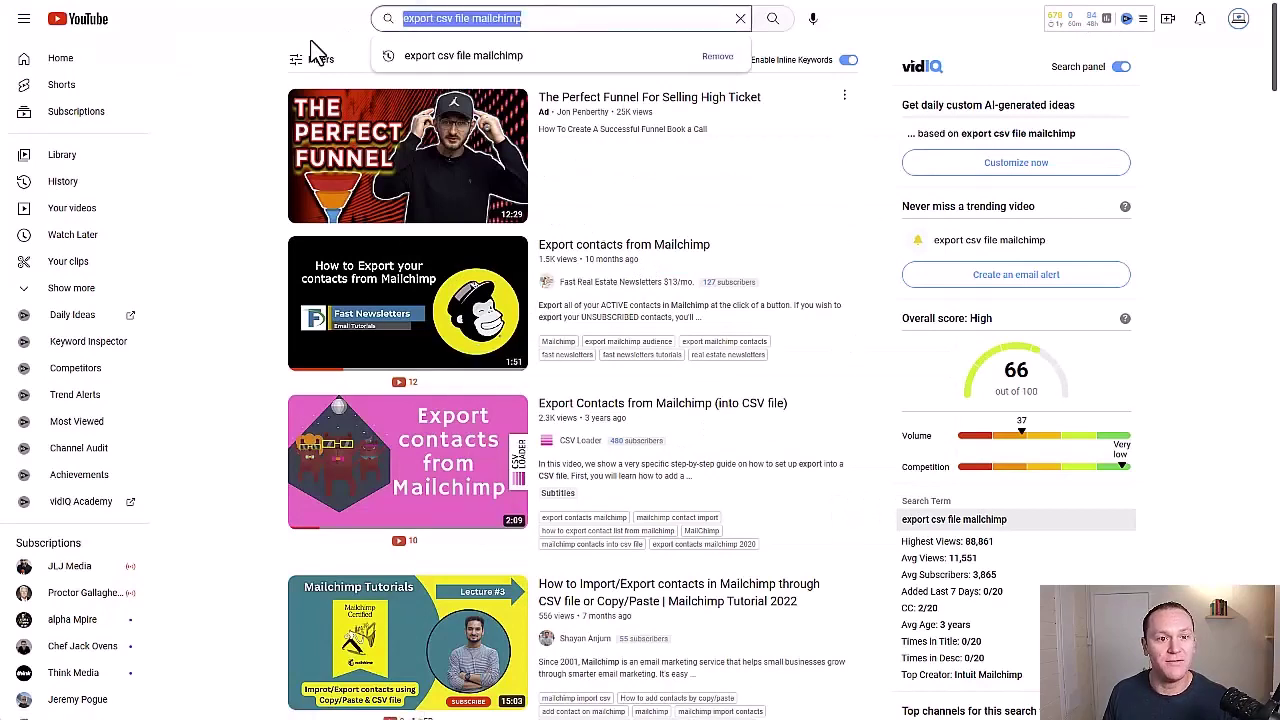
pyautogui.click(227, 105)
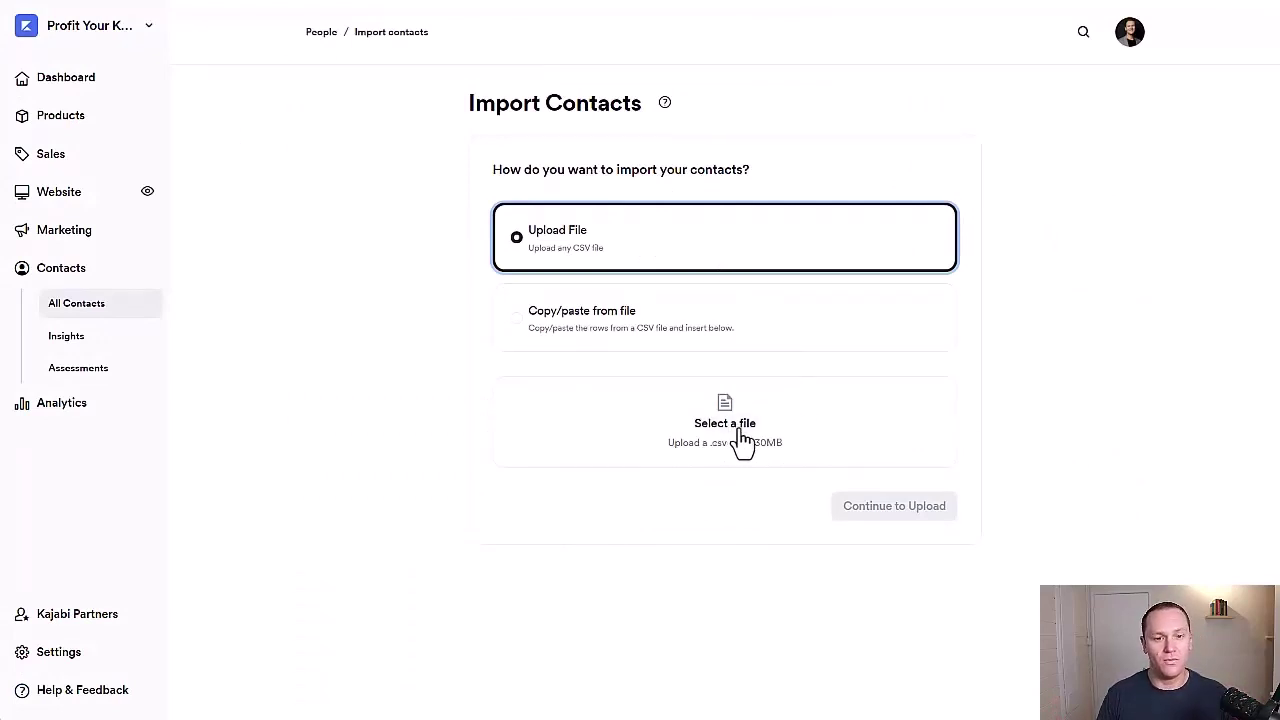
# Cancel the file picker so no CSV file is selected yet
pyautogui.click(704, 440)
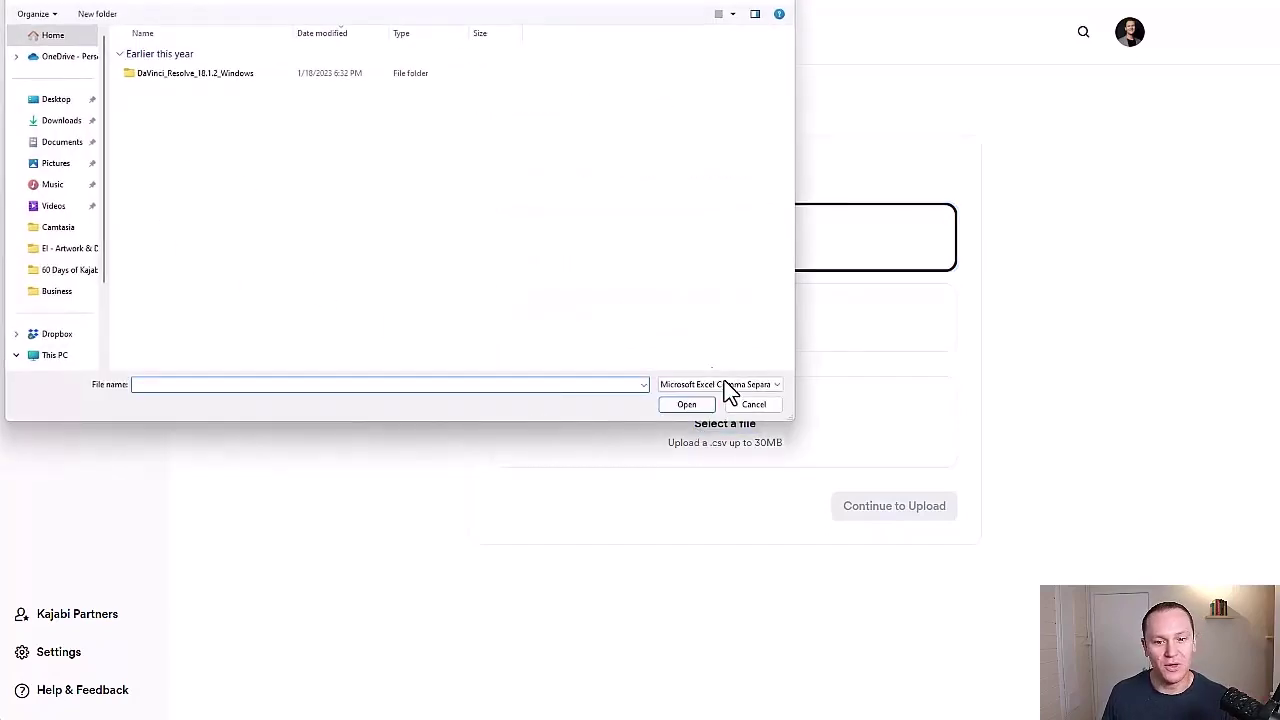
pyautogui.click(750, 405)
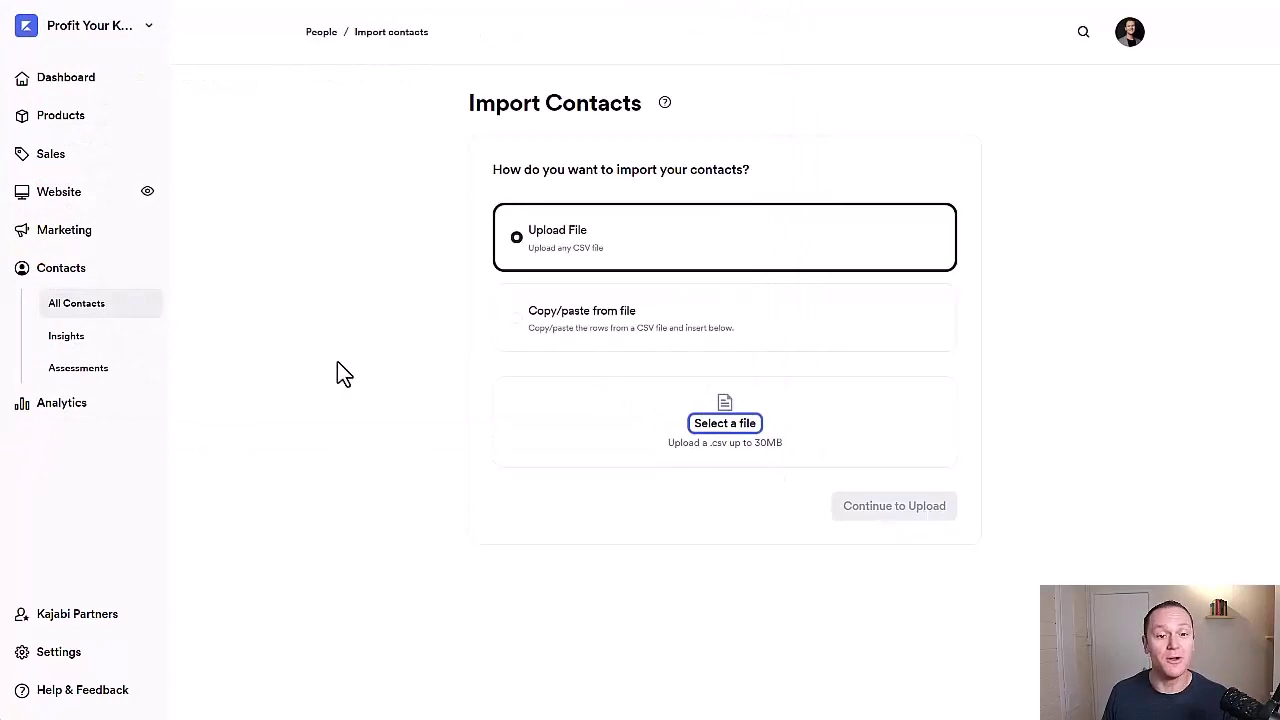
pyautogui.click(382, 310)
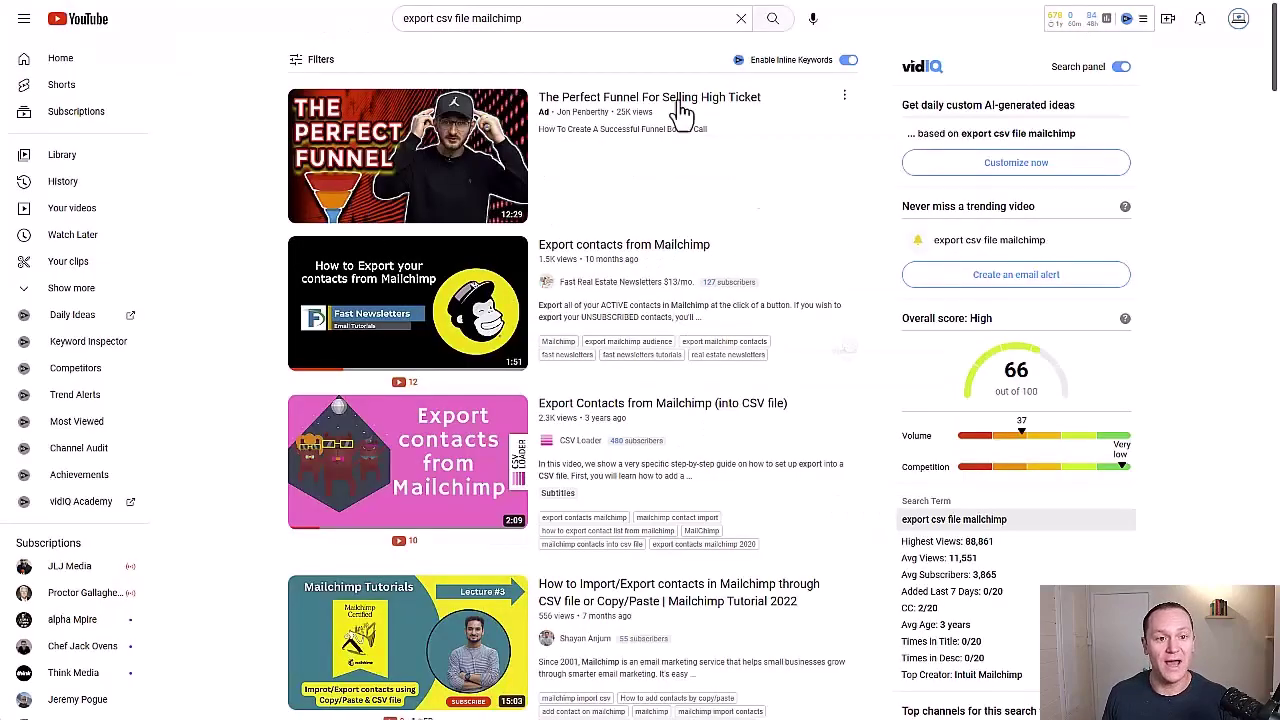
# Return to the YouTube tab showing the 'export csv file mailchimp' results
pyautogui.click(543, 16)
pyautogui.hotkey('ctrl', 'a')
pyautogui.click(247, 88)
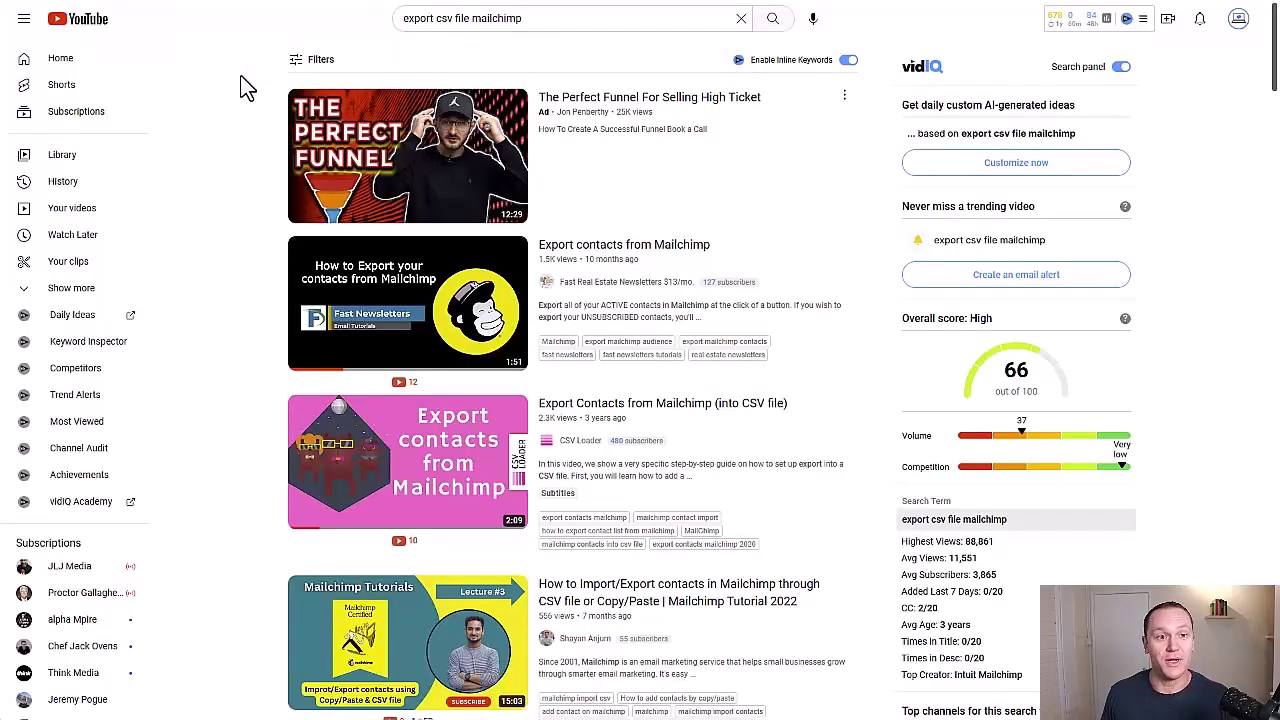